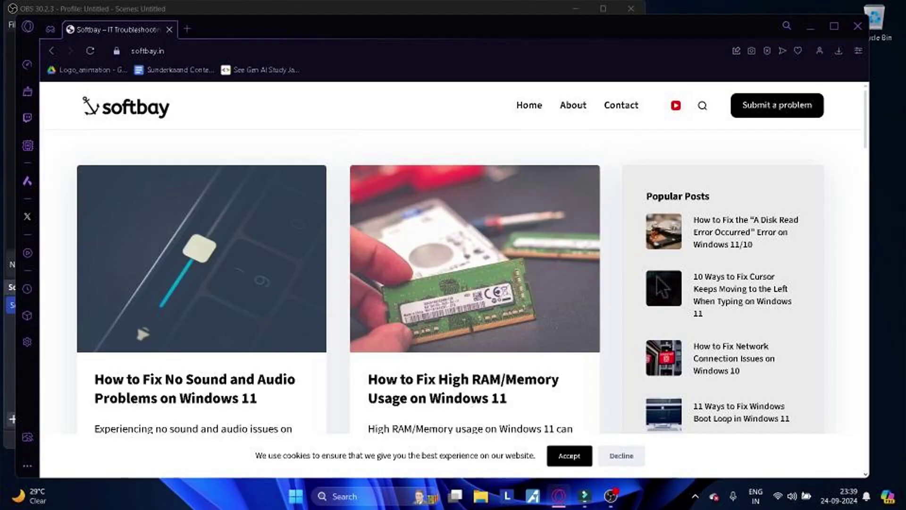
Open softbay.in's Submit a problem page and move through its Name, Email and Your Problem fields.
{"action": "left_click", "coordinate": [777, 105]}
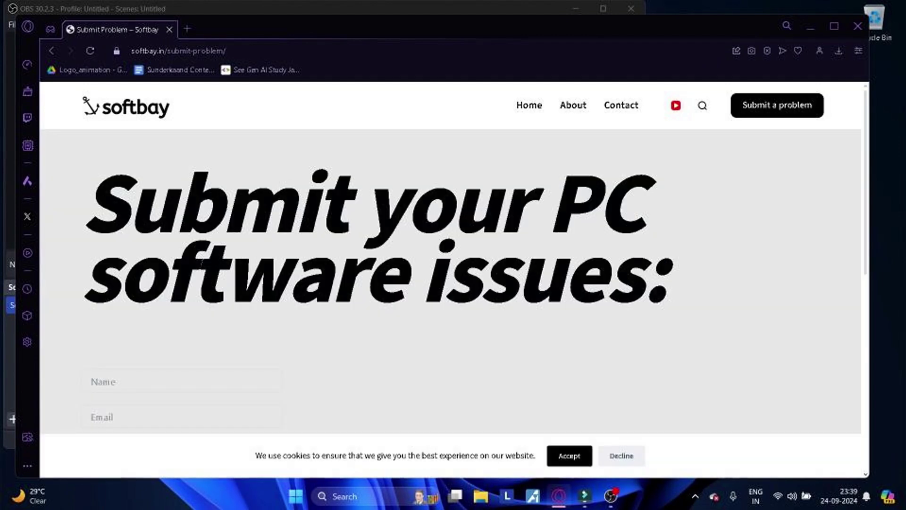
{"action": "scroll", "coordinate": [451, 257], "scroll_direction": "down", "scroll_amount": 4}
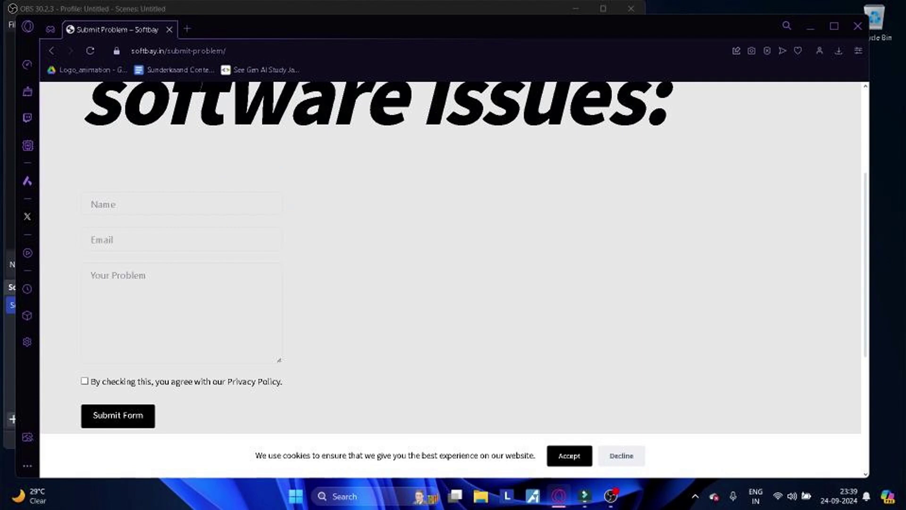
{"action": "left_click", "coordinate": [182, 204]}
{"action": "left_click", "coordinate": [152, 239]}
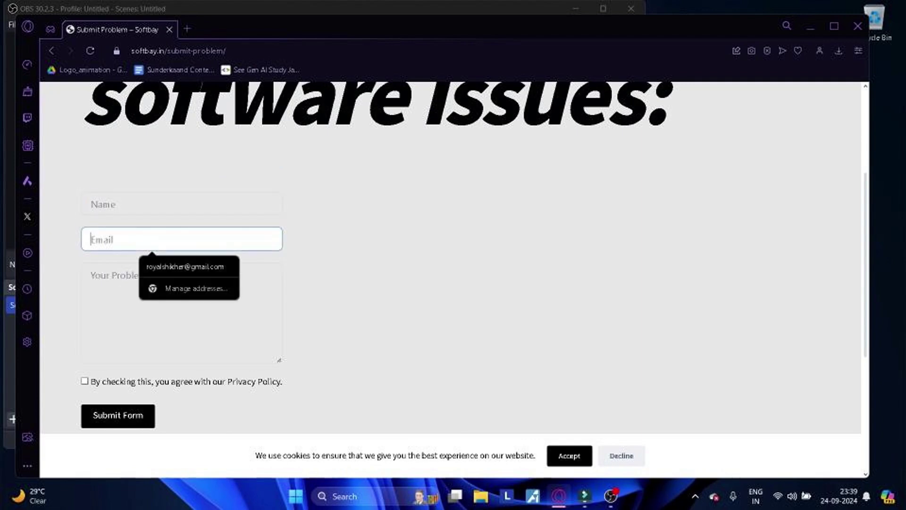
{"action": "key", "text": "Tab"}
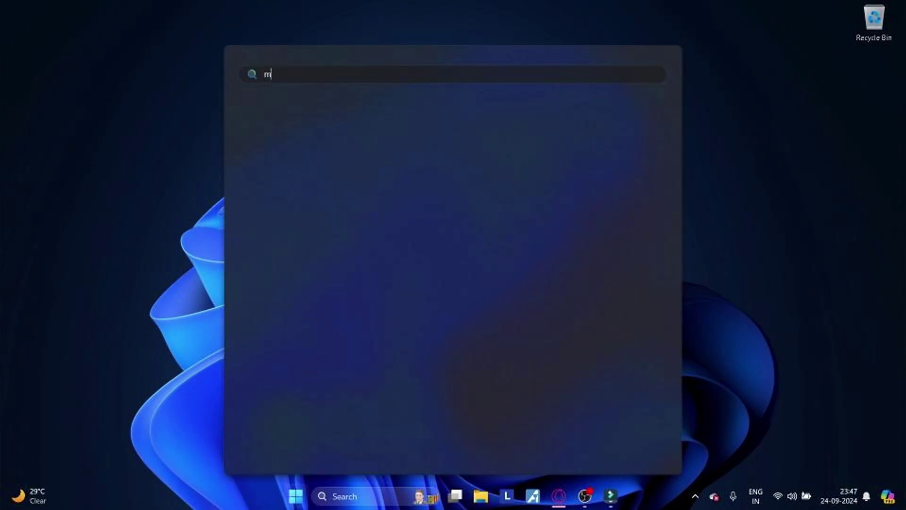
Search for 'manage cameras' and open the Manage cameras setting.
{"action": "type", "text": "manage cameras"}
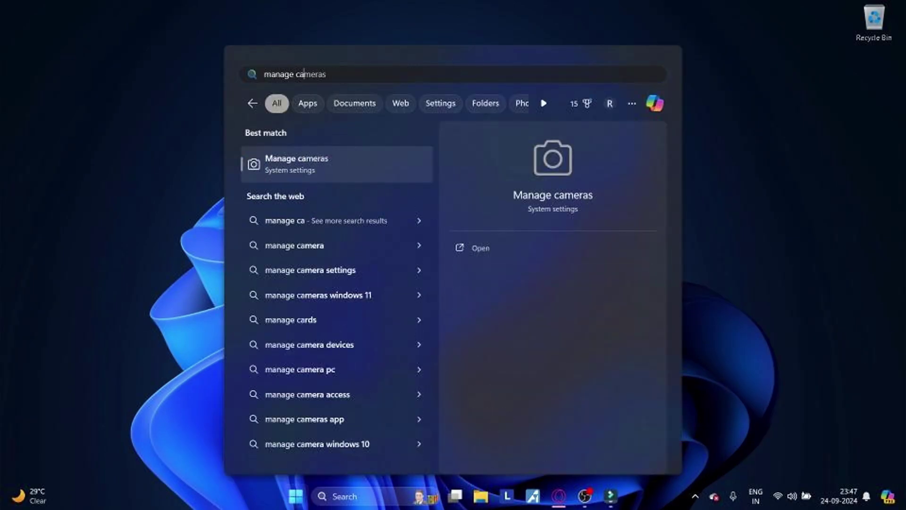
{"action": "key", "text": "Return"}
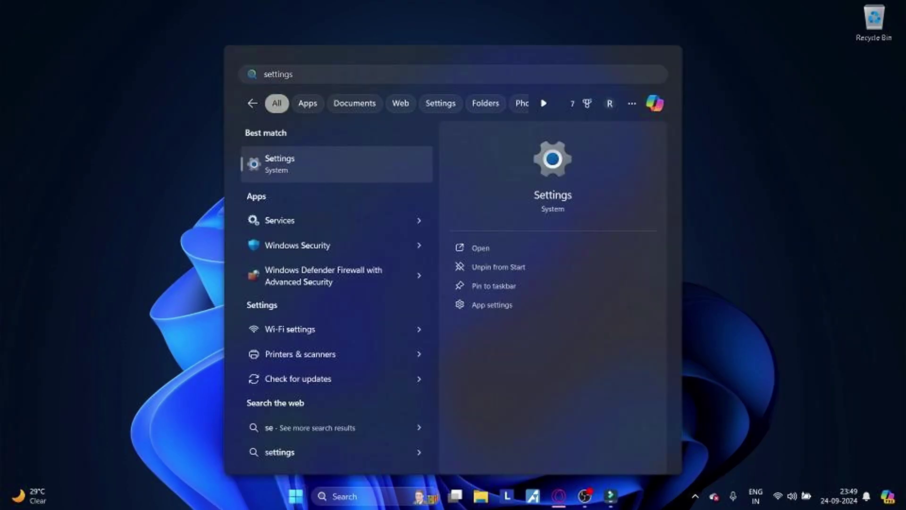
Review the Camera access and app camera access toggles under Privacy & security > Camera.
{"action": "key", "text": "Return"}
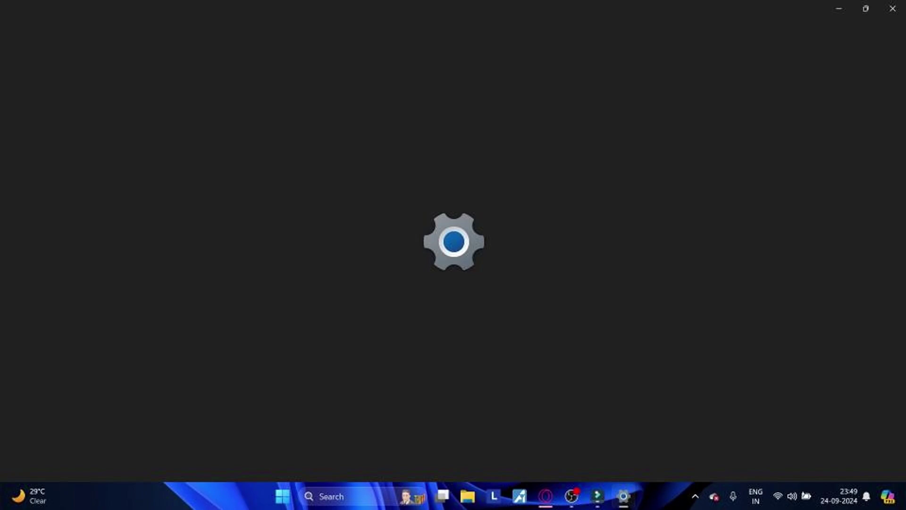
{"action": "left_click", "coordinate": [67, 363]}
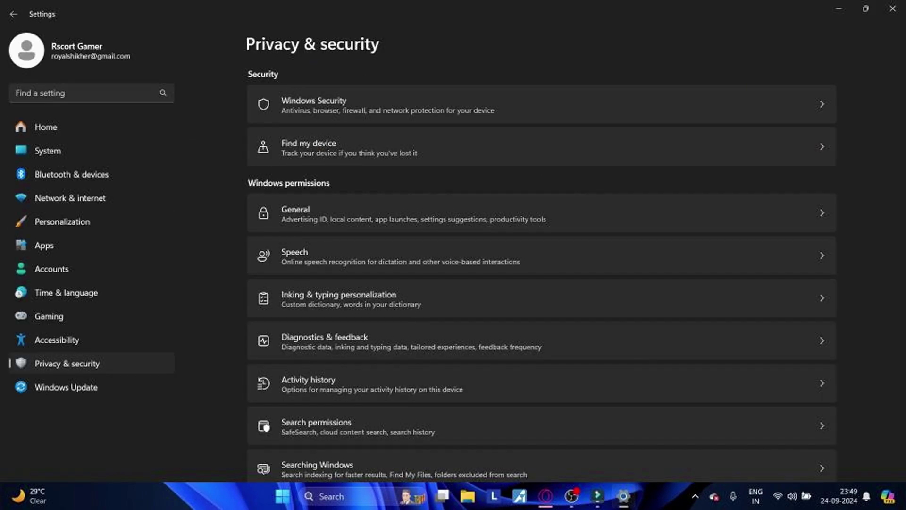
{"action": "scroll", "coordinate": [542, 283], "scroll_direction": "down", "scroll_amount": 5}
{"action": "left_click", "coordinate": [295, 325]}
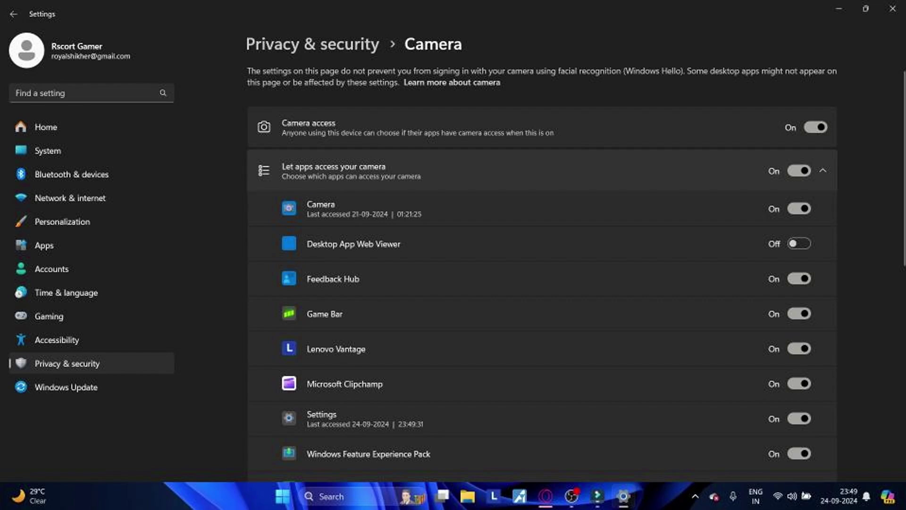
{"action": "scroll", "coordinate": [542, 271], "scroll_direction": "down", "scroll_amount": 2}
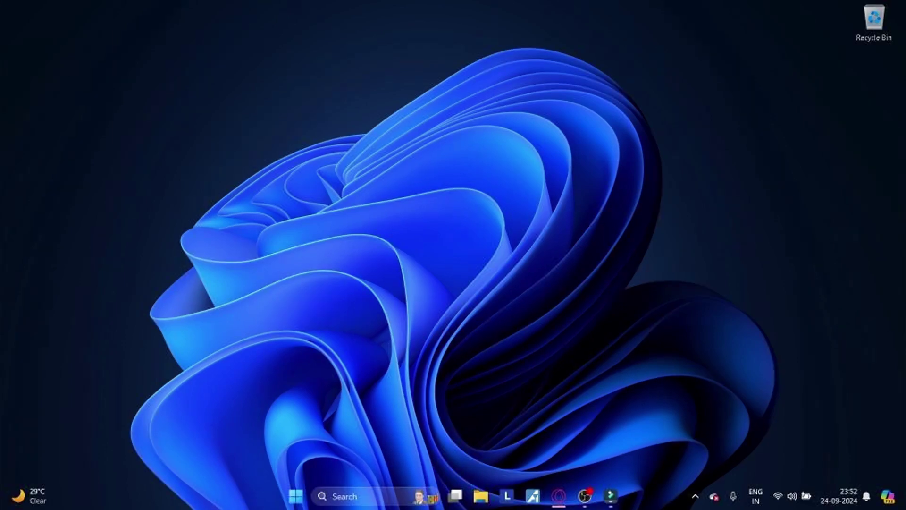
In Device Manager, expand Cameras and choose Update driver for the Integrated Camera.
{"action": "key", "text": "super+x"}
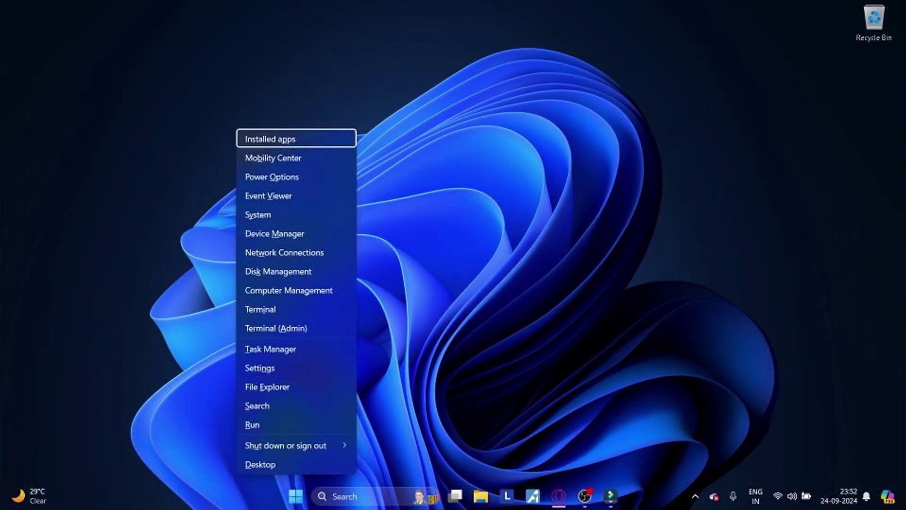
{"action": "key", "text": "Escape"}
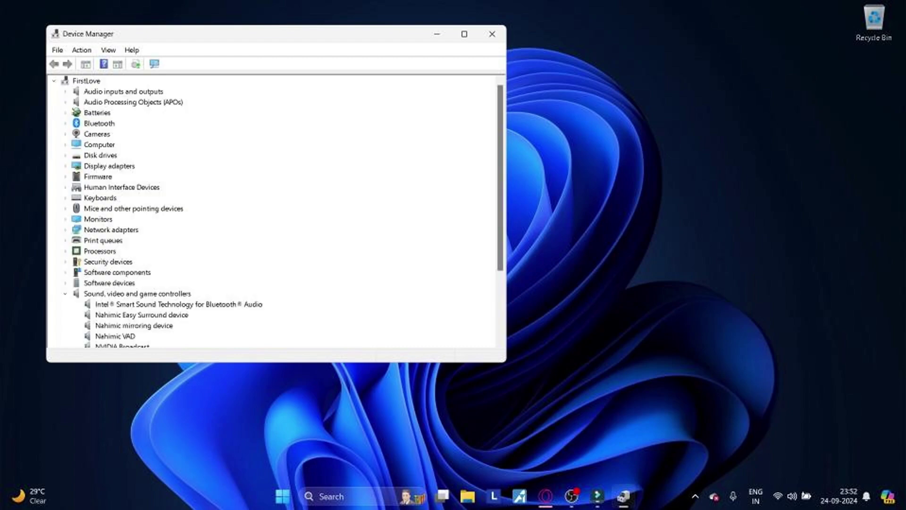
{"action": "left_click", "coordinate": [65, 133]}
{"action": "left_click", "coordinate": [123, 145]}
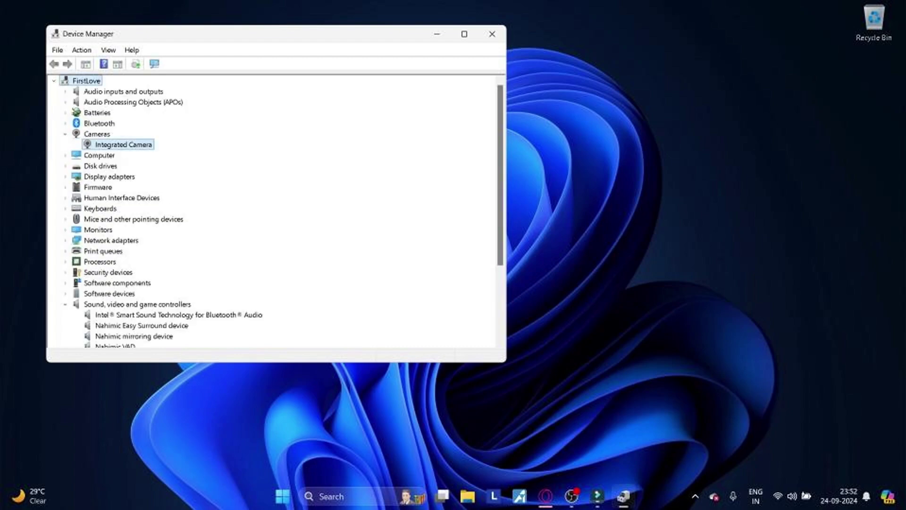
{"action": "right_click", "coordinate": [100, 146]}
{"action": "key", "text": "Return"}
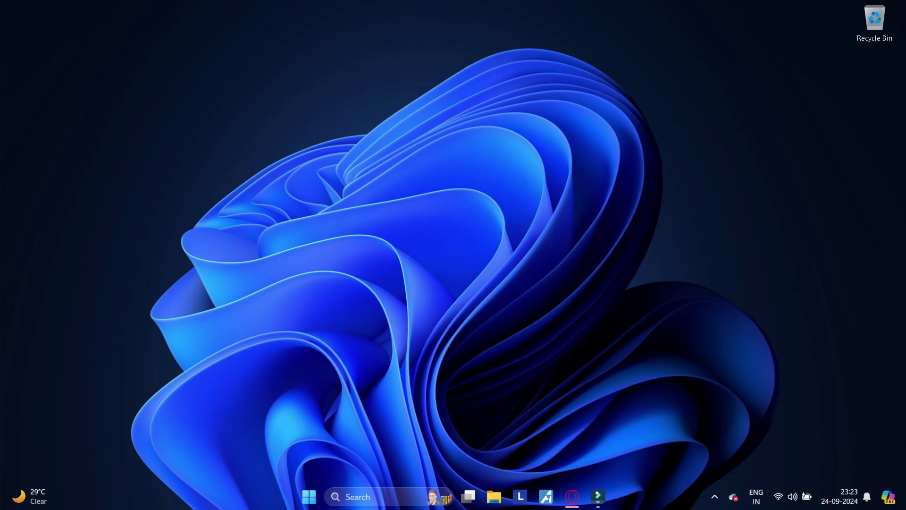
Show the Driver tab of the Integrated Camera's properties in Device Manager.
{"action": "key", "text": "super+x"}
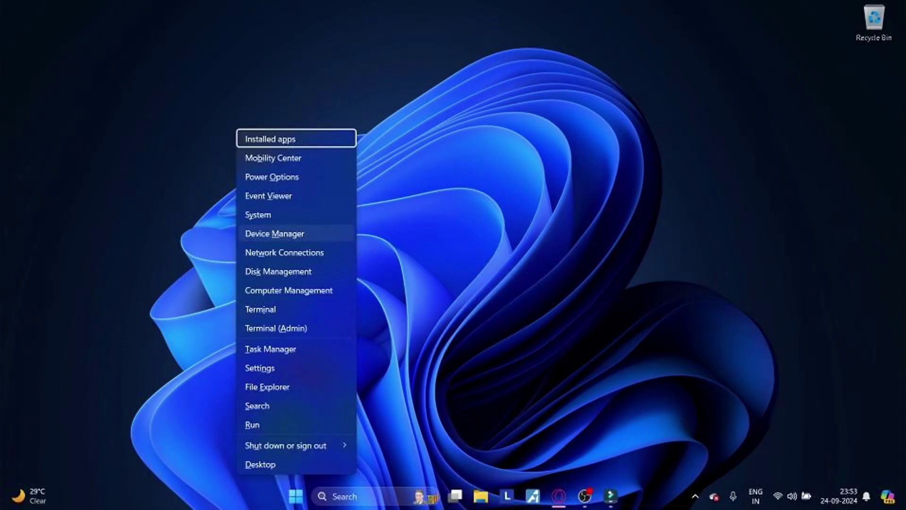
{"action": "key", "text": "m"}
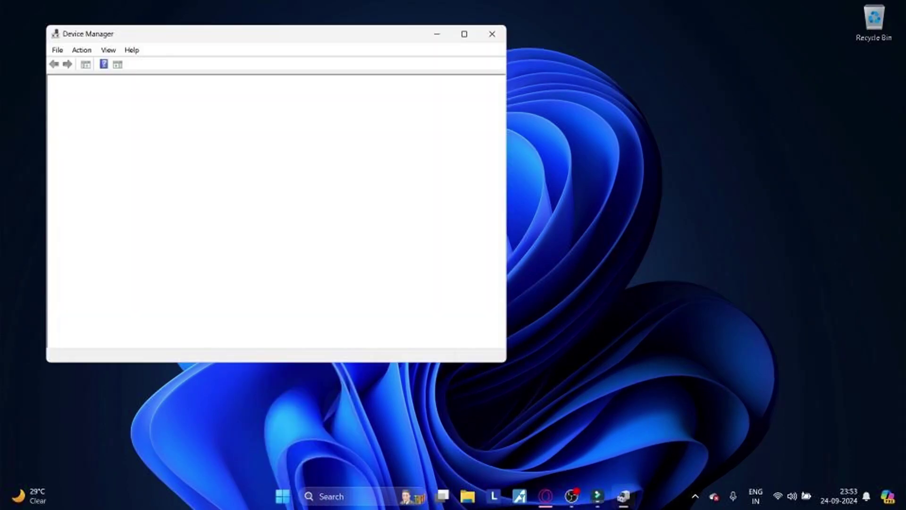
{"action": "left_click", "coordinate": [123, 145]}
{"action": "right_click", "coordinate": [127, 144]}
{"action": "left_click", "coordinate": [141, 216]}
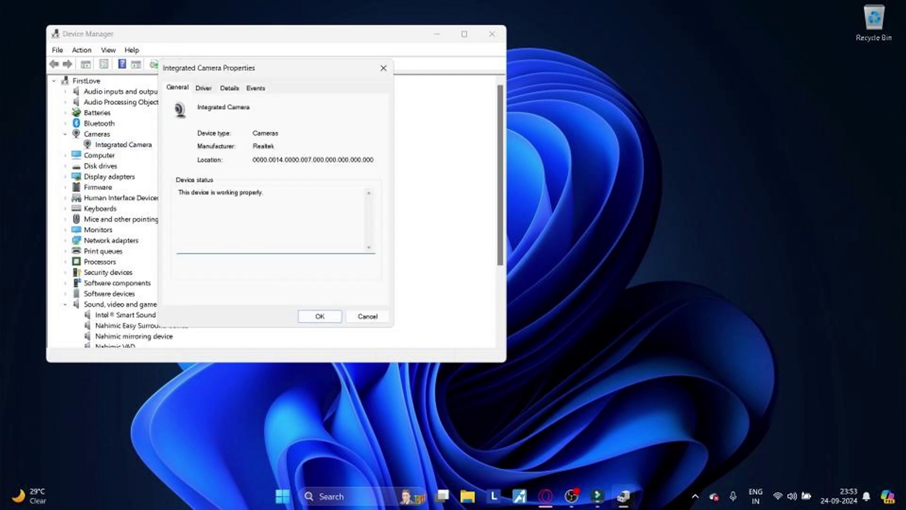
{"action": "key", "text": "ctrl+Tab"}
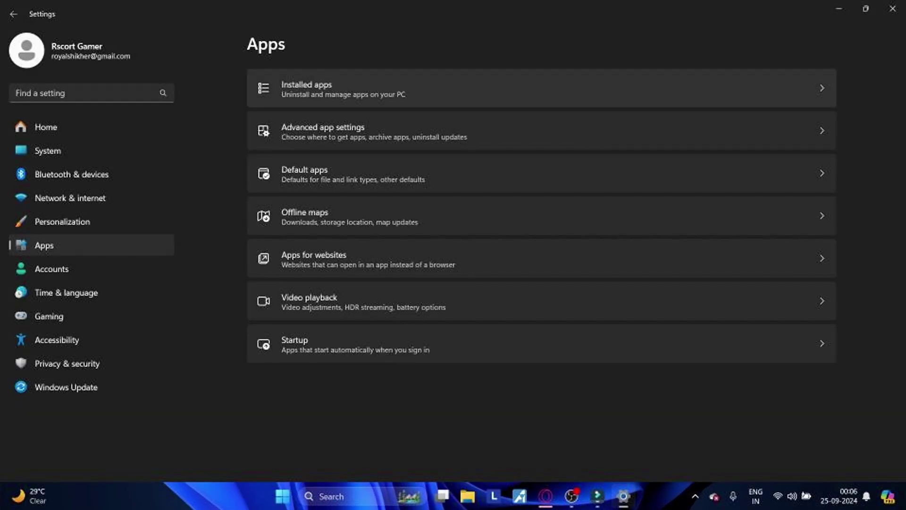
Bring up the Camera app's advanced options from Installed apps and scroll to Reset.
{"action": "left_click", "coordinate": [330, 88]}
{"action": "left_click", "coordinate": [815, 233]}
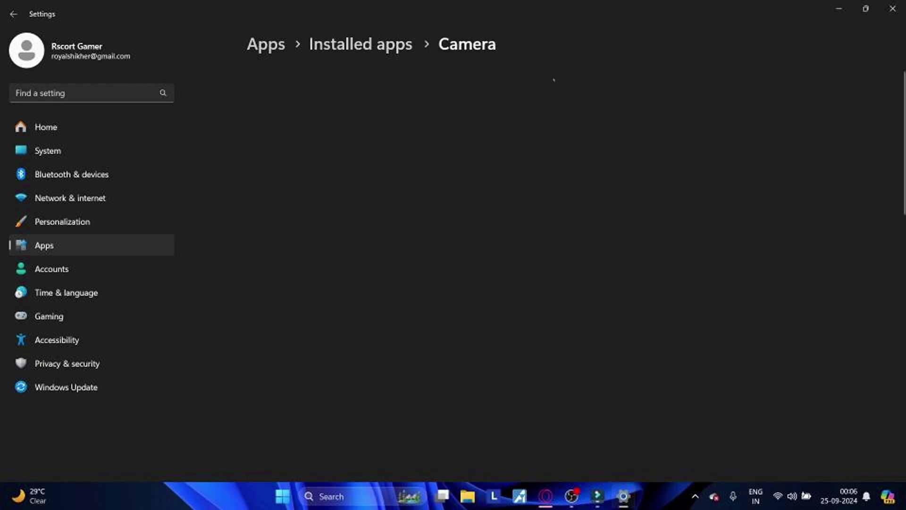
{"action": "scroll", "coordinate": [554, 82], "scroll_direction": "down", "scroll_amount": 10}
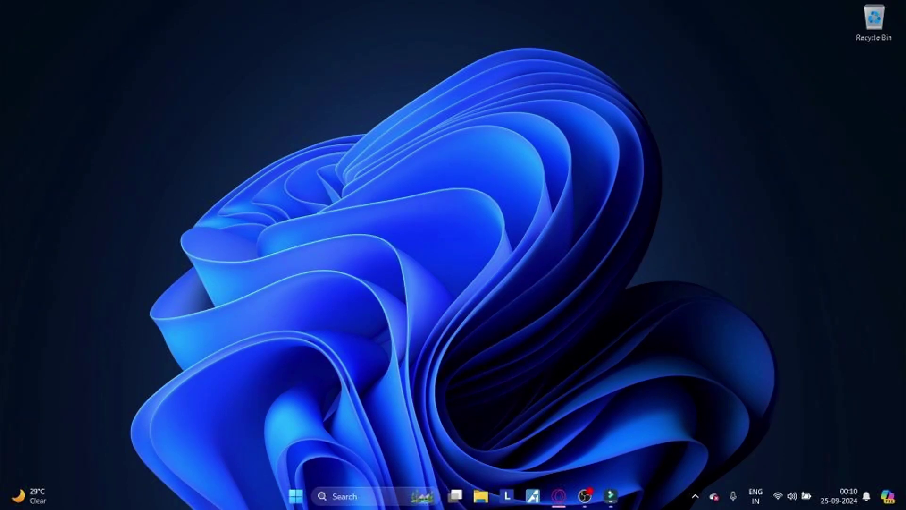
Replace the Integrated Camera's driver with USB Video Device from the compatible-driver list.
{"action": "key", "text": "super+x"}
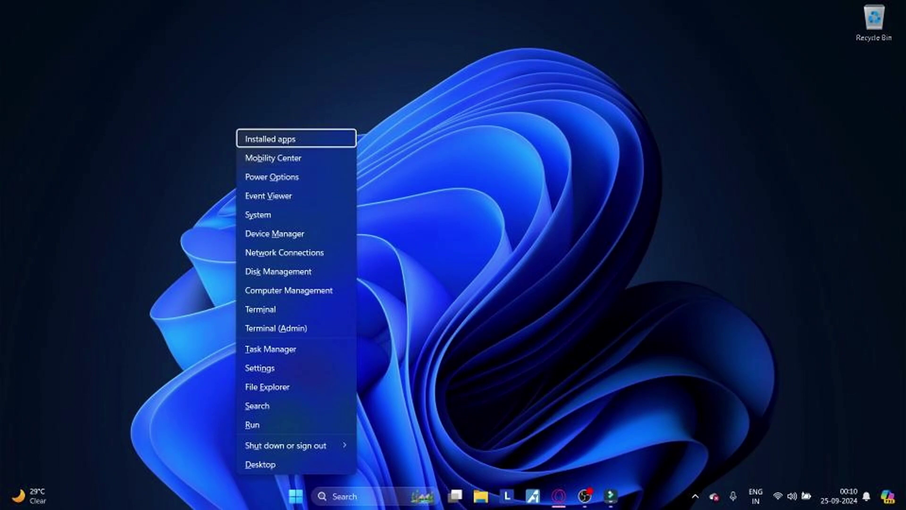
{"action": "left_click", "coordinate": [274, 233]}
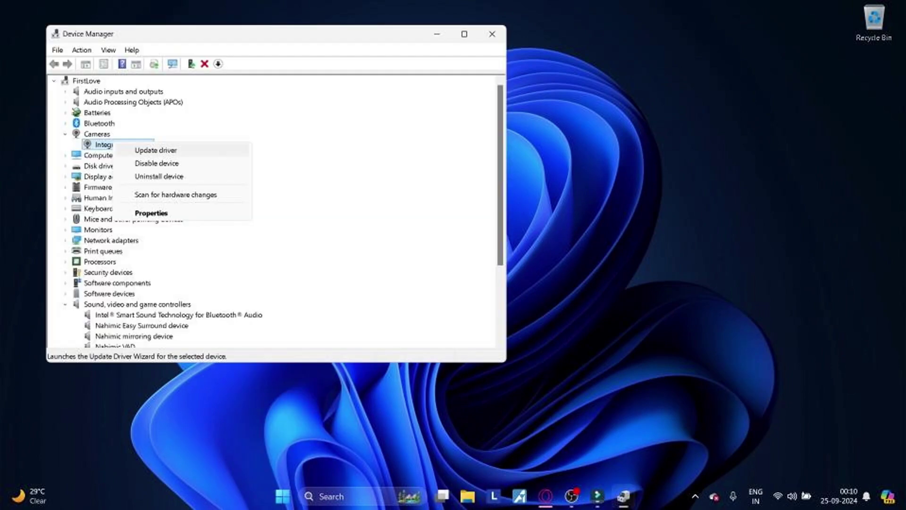
{"action": "key", "text": "Return"}
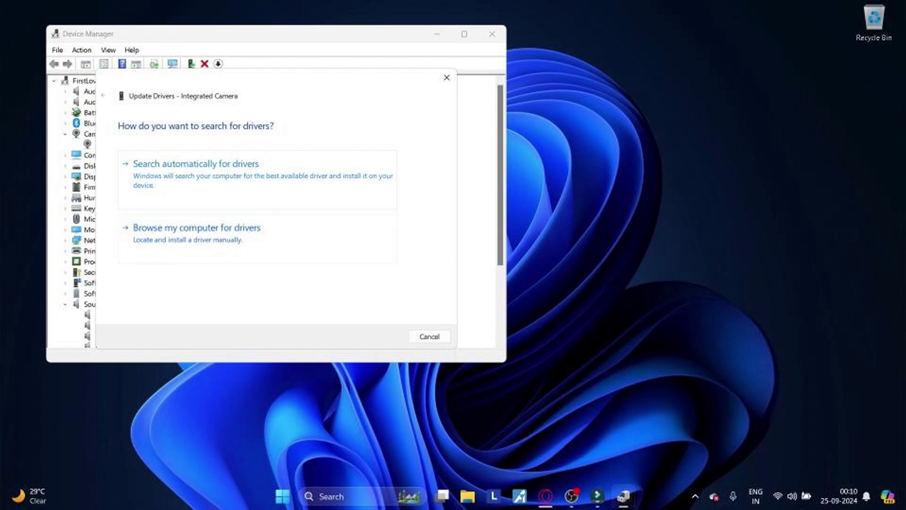
{"action": "key", "text": "Return"}
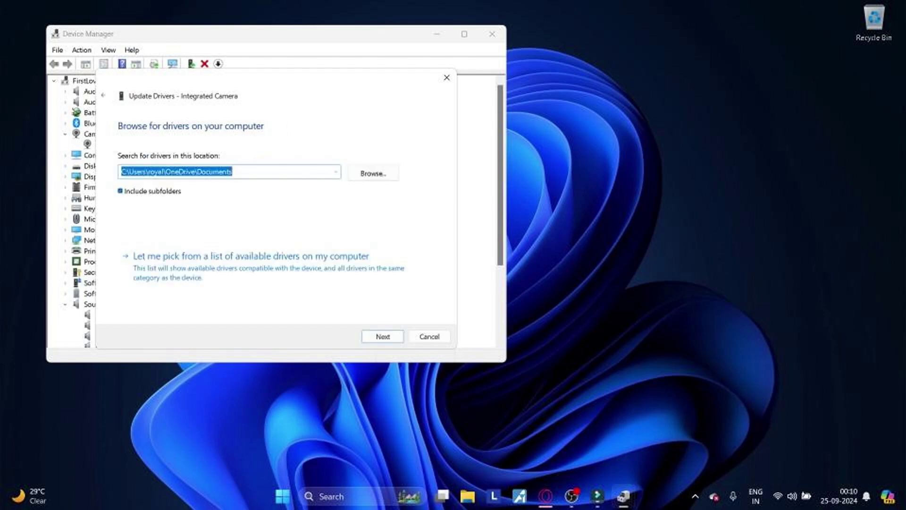
{"action": "key", "text": "alt+l"}
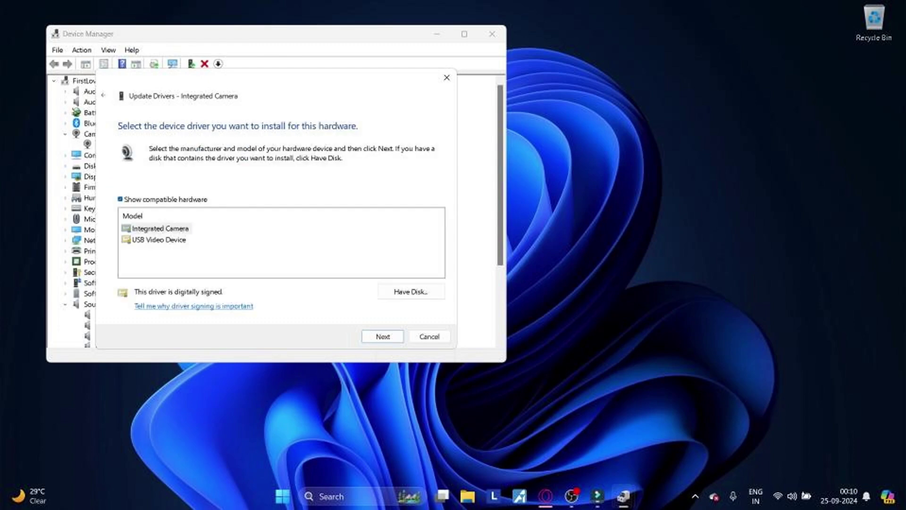
{"action": "left_click", "coordinate": [159, 240]}
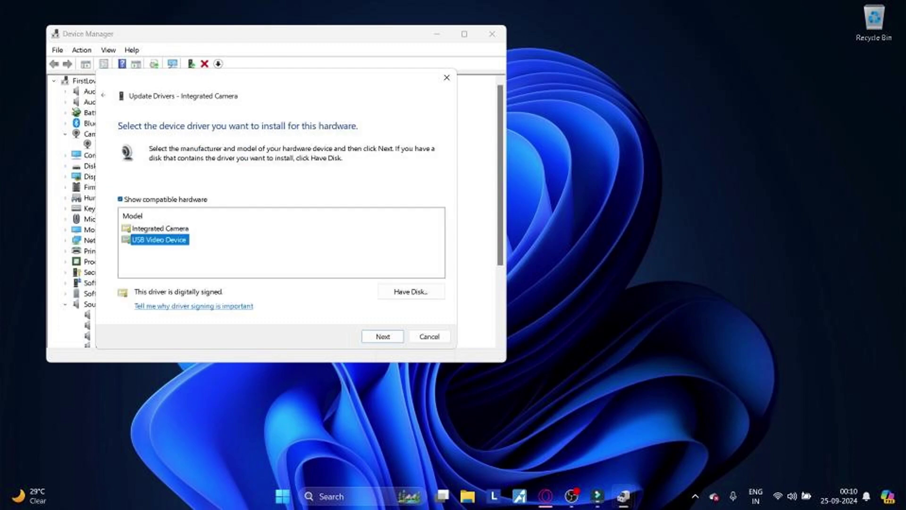
{"action": "key", "text": "Return"}
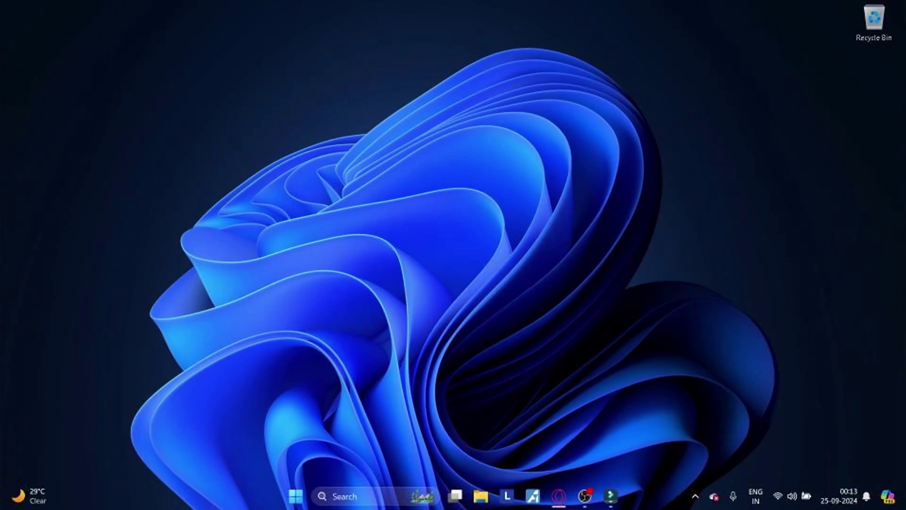
Run Check for updates on the Windows Update page of Settings.
{"action": "key", "text": "super+i"}
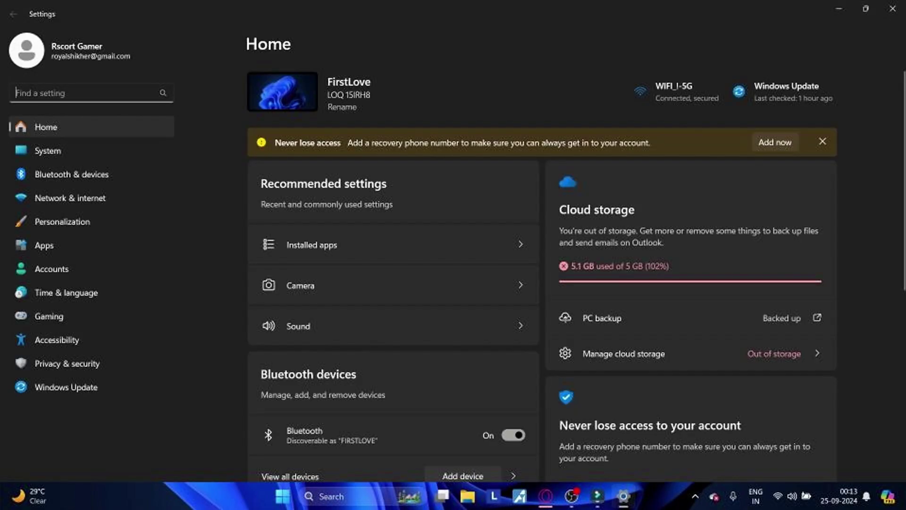
{"action": "left_click", "coordinate": [66, 386]}
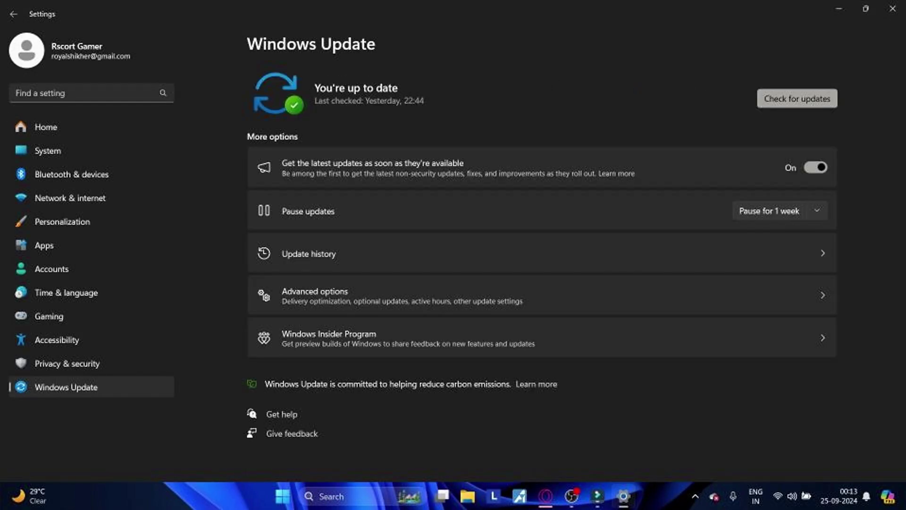
{"action": "left_click", "coordinate": [797, 98]}
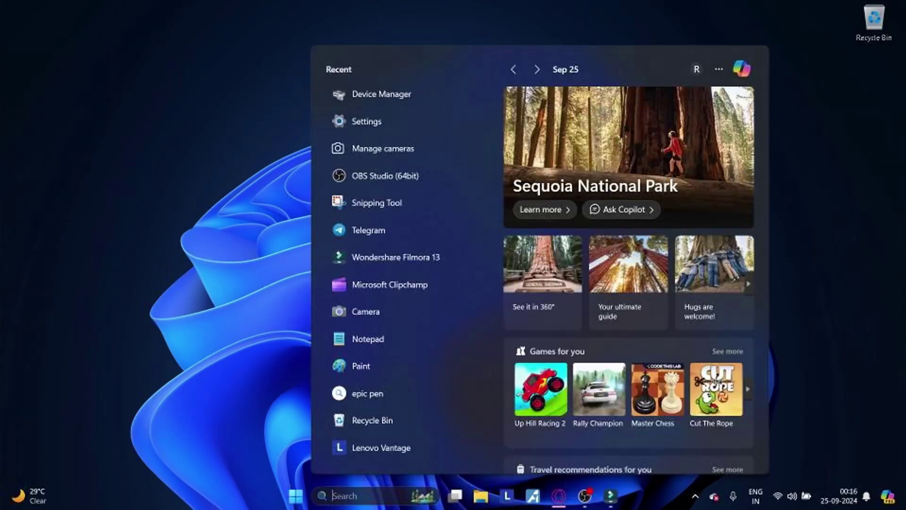
Open Device Manager via a 'dev' search and scan the Integrated Camera for hardware changes.
{"action": "type", "text": "dev"}
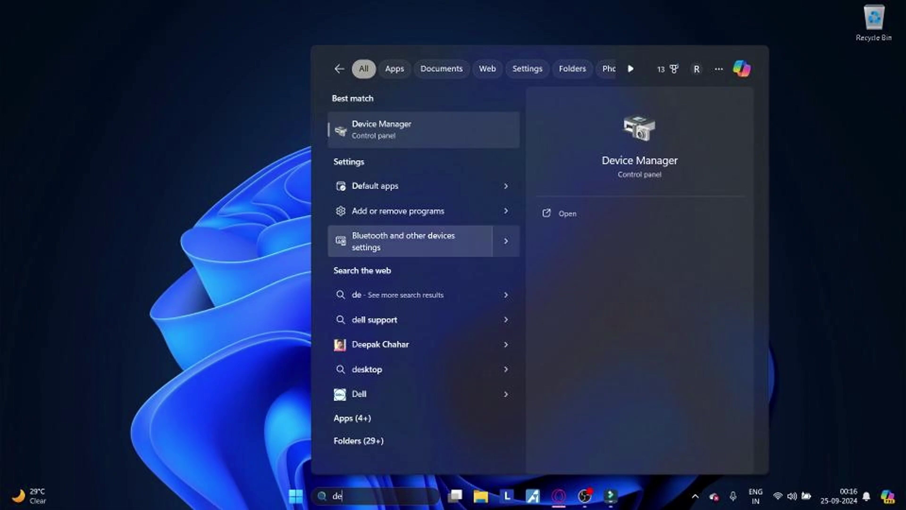
{"action": "key", "text": "Return"}
{"action": "left_click", "coordinate": [65, 134]}
{"action": "left_click", "coordinate": [118, 144]}
{"action": "right_click", "coordinate": [107, 146]}
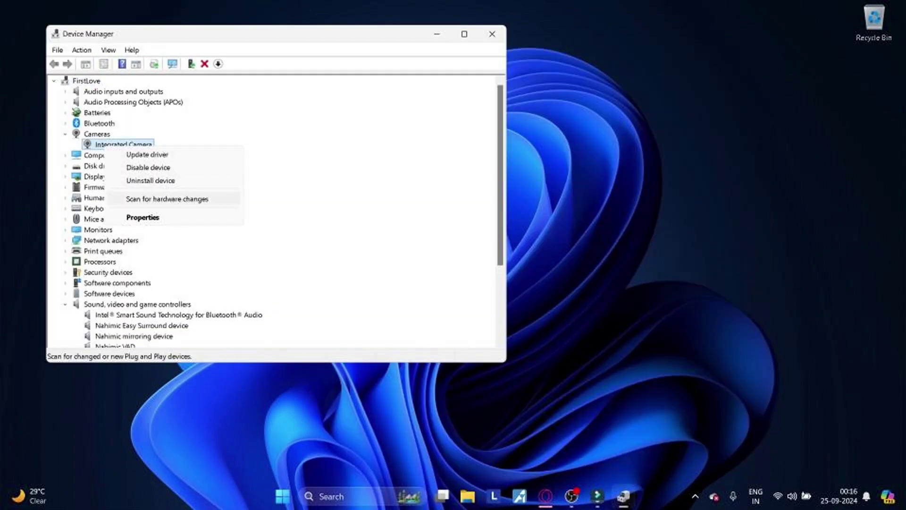
{"action": "left_click", "coordinate": [167, 199]}
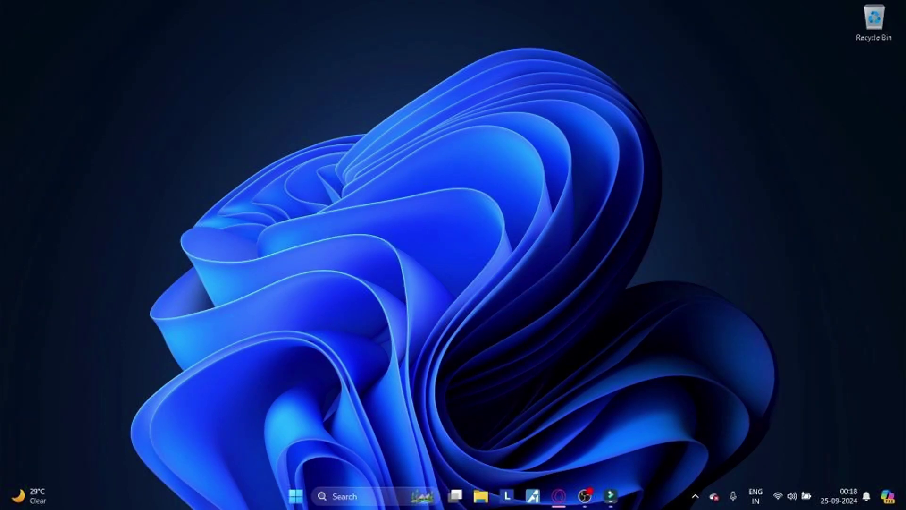
Open Windows Security and start a Quick scan under Virus & threat protection.
{"action": "key", "text": "super"}
{"action": "type", "text": "wind"}
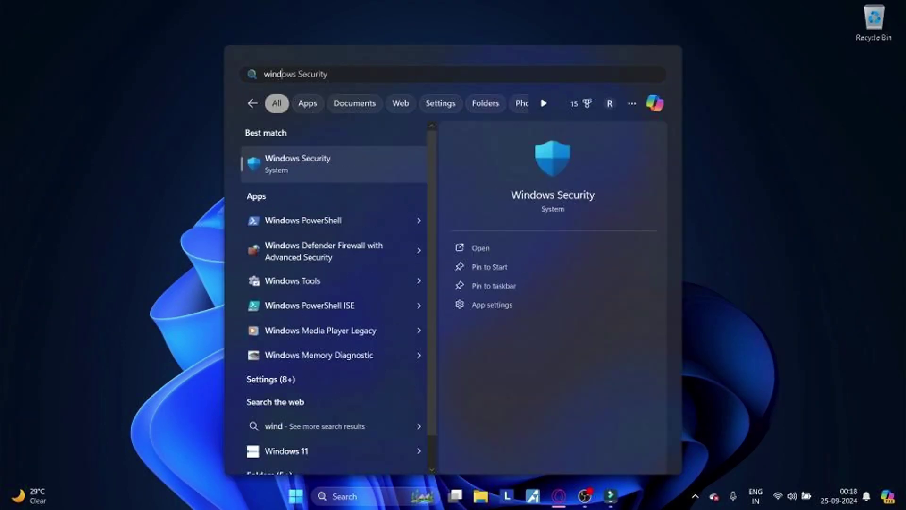
{"action": "key", "text": "Return"}
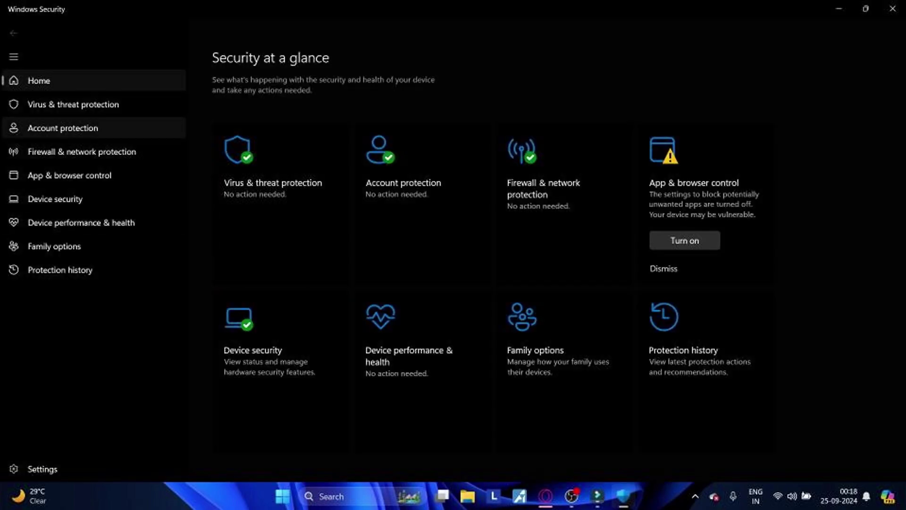
{"action": "left_click", "coordinate": [73, 104]}
{"action": "left_click", "coordinate": [247, 205]}
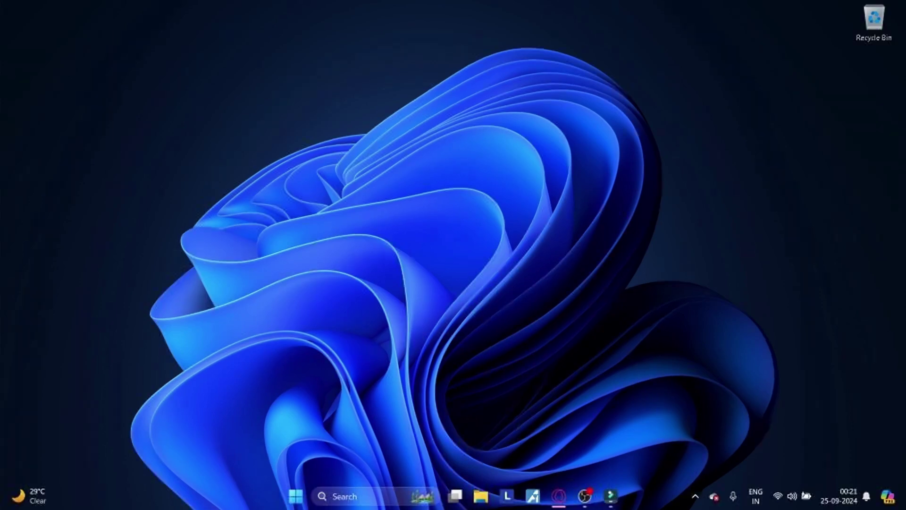
Reach the Reset this PC choices (Keep my files / Remove everything) under System > Recovery, then cancel.
{"action": "key", "text": "super+i"}
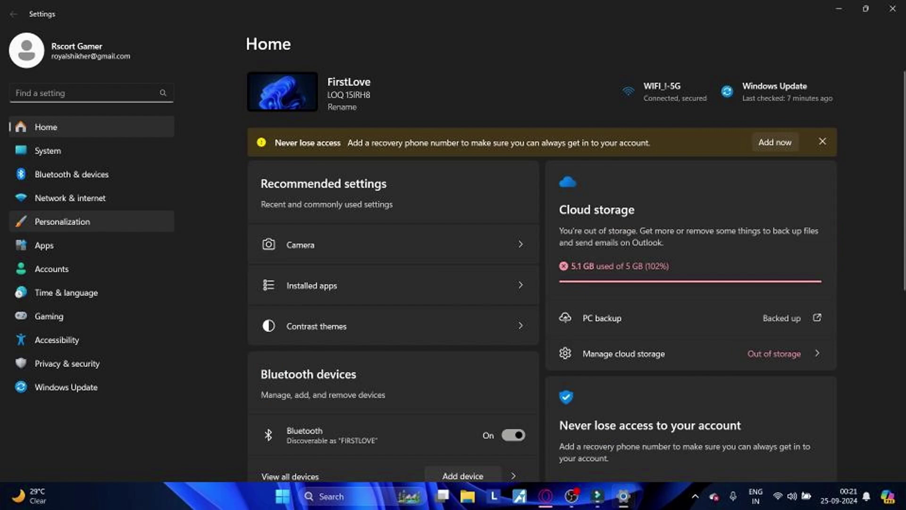
{"action": "left_click", "coordinate": [48, 150]}
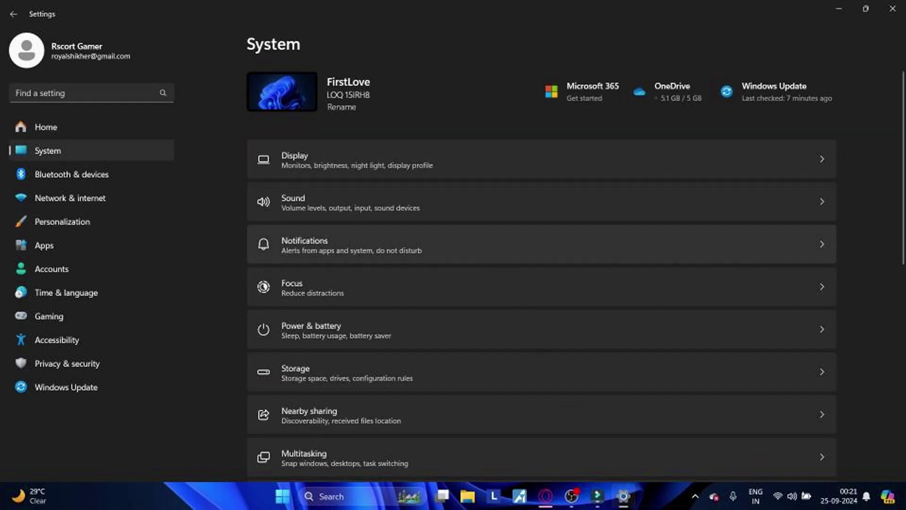
{"action": "scroll", "coordinate": [541, 271], "scroll_direction": "down", "scroll_amount": 5}
{"action": "scroll", "coordinate": [541, 330], "scroll_direction": "down", "scroll_amount": 1}
{"action": "left_click", "coordinate": [541, 326]}
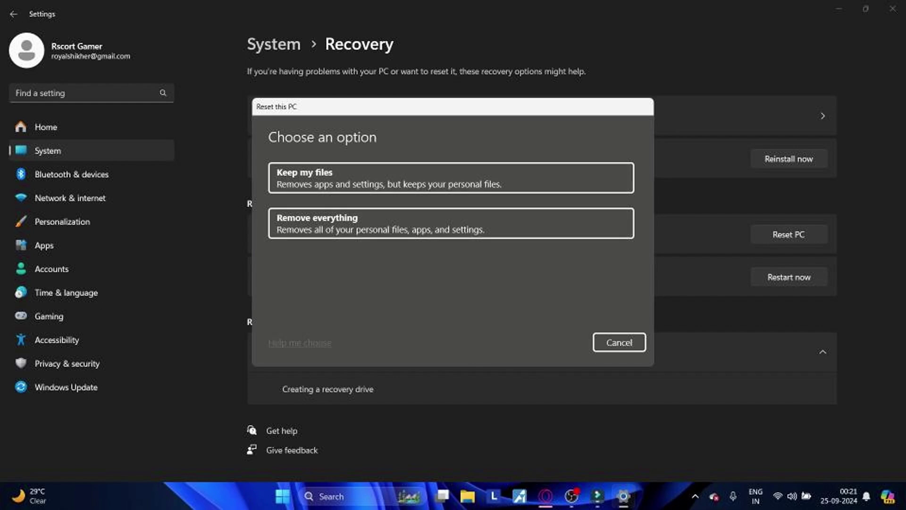
{"action": "key", "text": "Escape"}
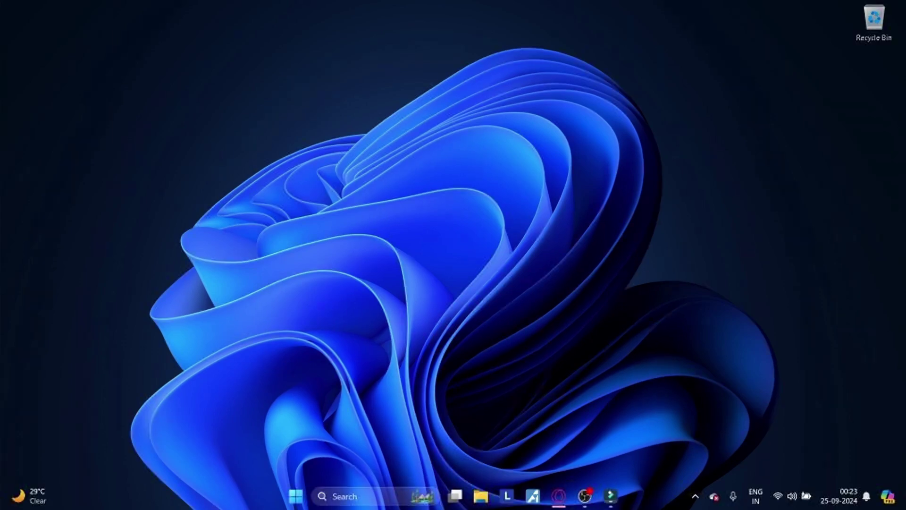
Run Command Prompt as administrator from the Start menu.
{"action": "key", "text": "super"}
{"action": "type", "text": "c"}
{"action": "key", "text": "BackSpace"}
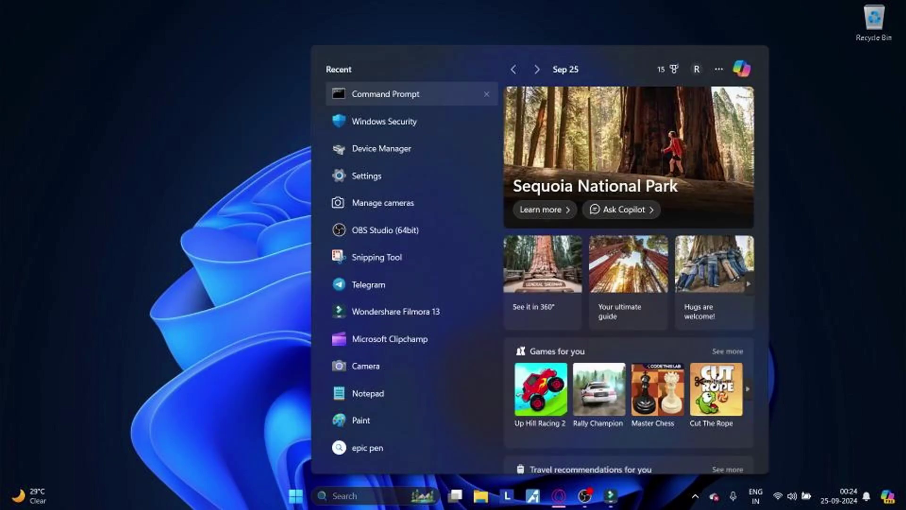
{"action": "key", "text": "shift+F10"}
{"action": "key", "text": "Return"}
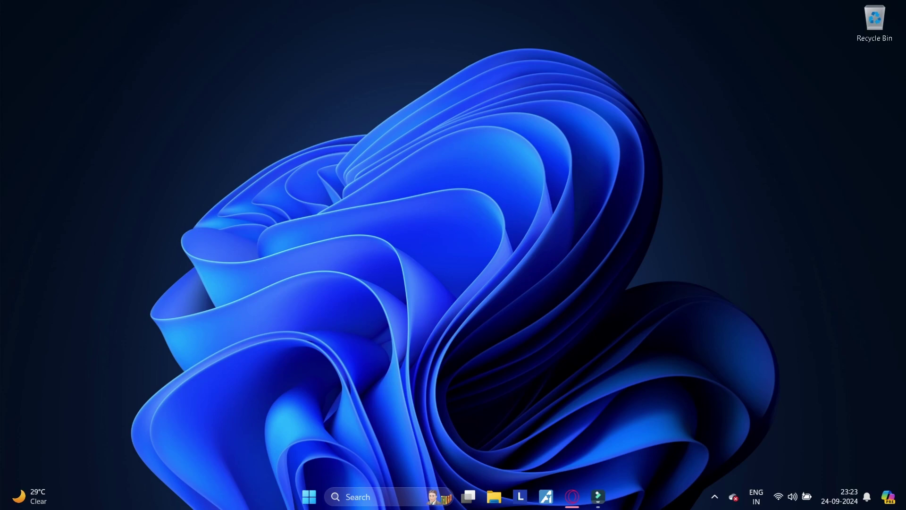
Uninstall the Integrated Camera under Cameras in Device Manager (Win+X) and confirm.
{"action": "key", "text": "super+x"}
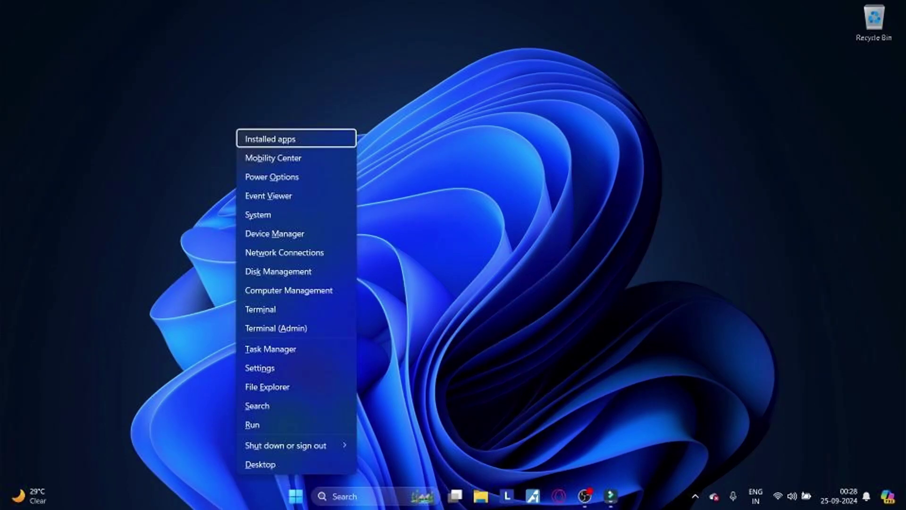
{"action": "left_click", "coordinate": [288, 234]}
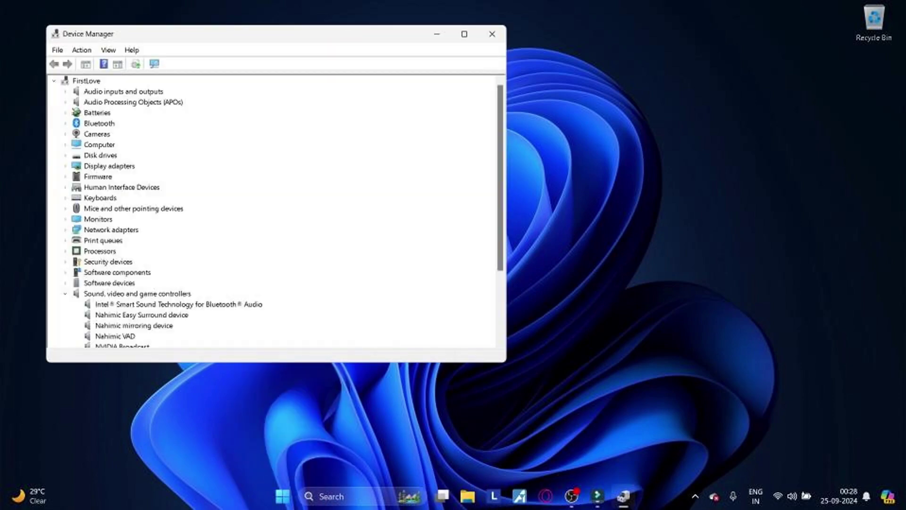
{"action": "left_click", "coordinate": [65, 133]}
{"action": "left_click", "coordinate": [104, 145]}
{"action": "right_click", "coordinate": [104, 146]}
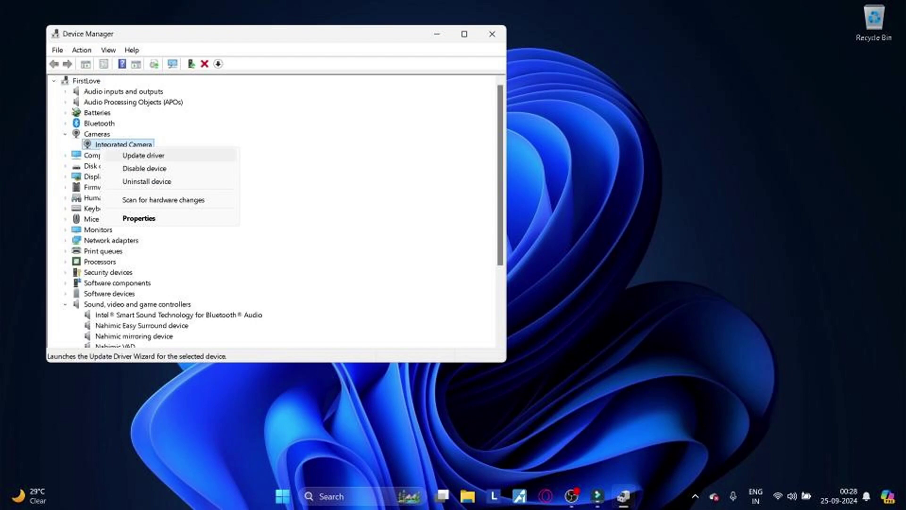
{"action": "key", "text": "Down"}
{"action": "key", "text": "Return"}
{"action": "key", "text": "Return"}
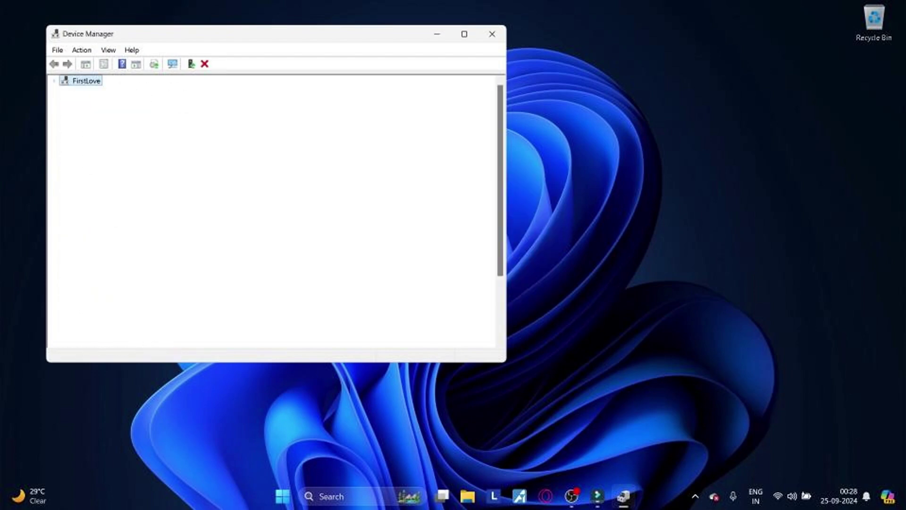